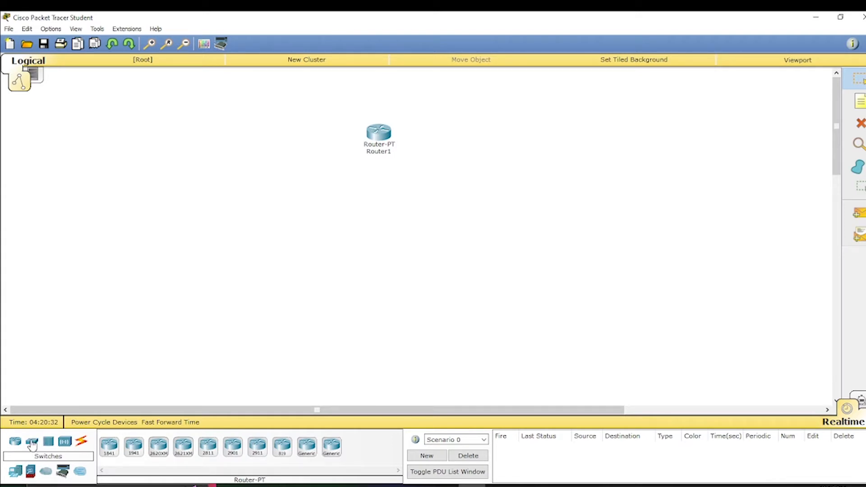
Place two generic Switch-PT switches below Router1, one on either side of it
click(31, 443)
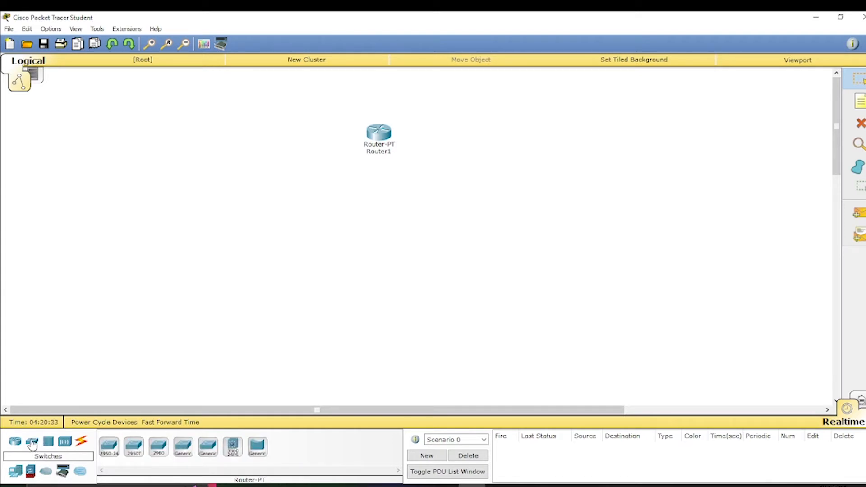
click(183, 450)
click(300, 193)
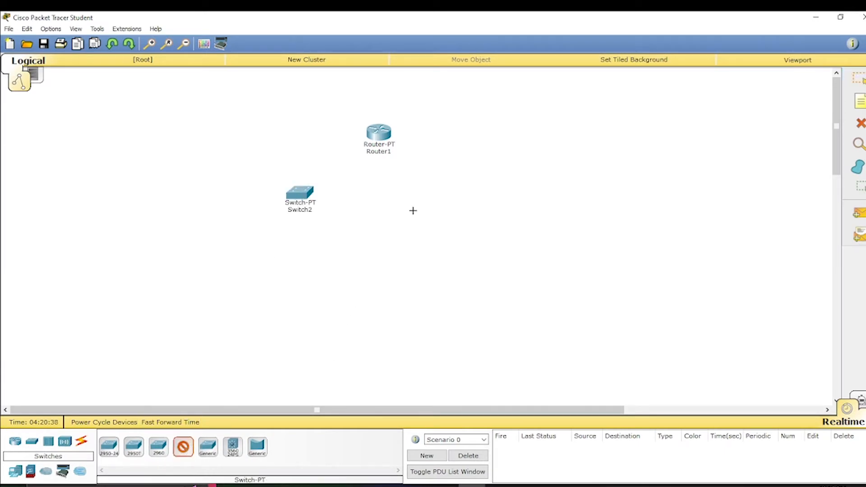
click(437, 197)
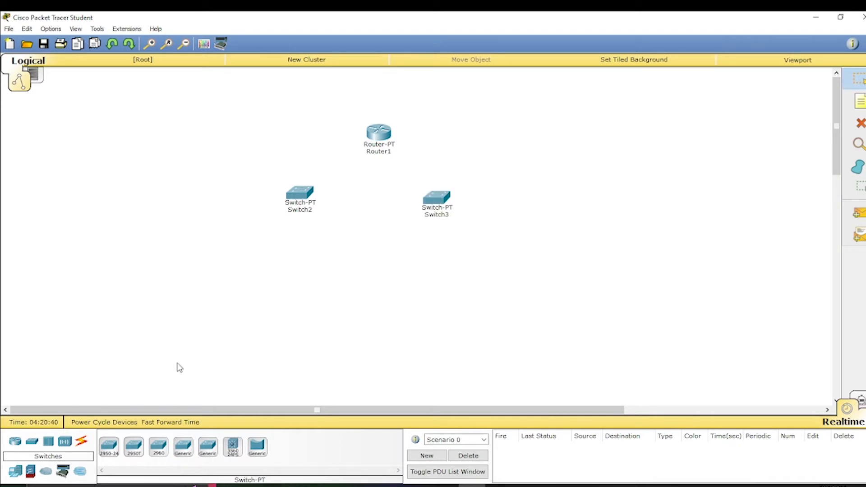
Add four generic PC-PT computers in a row, two beneath Switch2 and two beneath Switch3
click(16, 472)
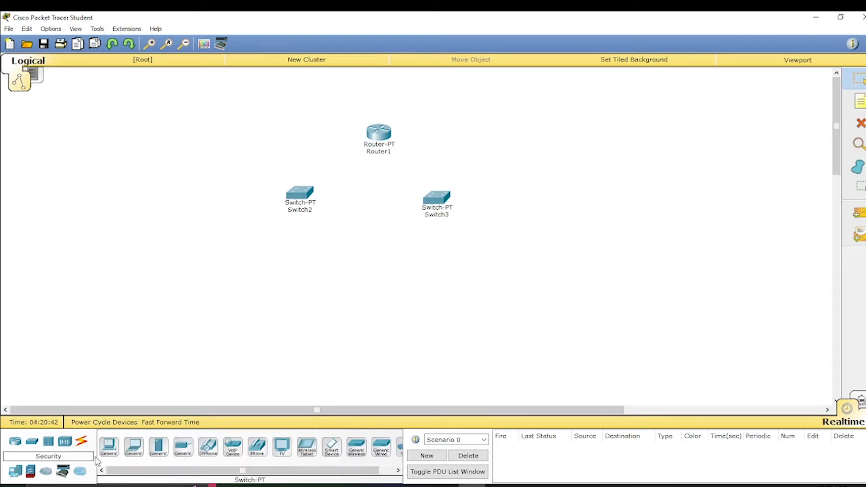
click(109, 447)
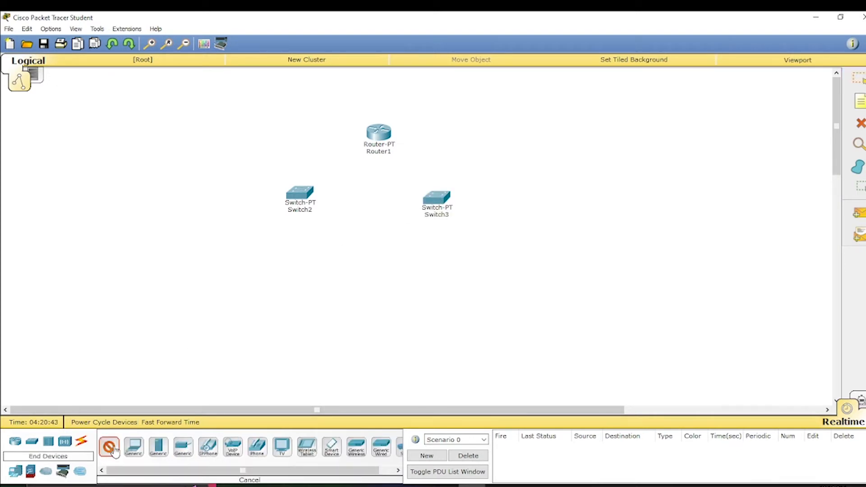
click(229, 255)
click(110, 448)
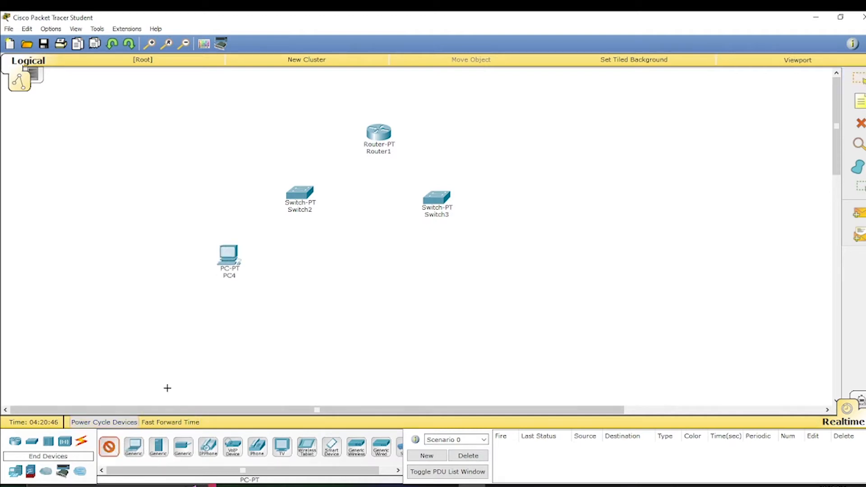
click(306, 253)
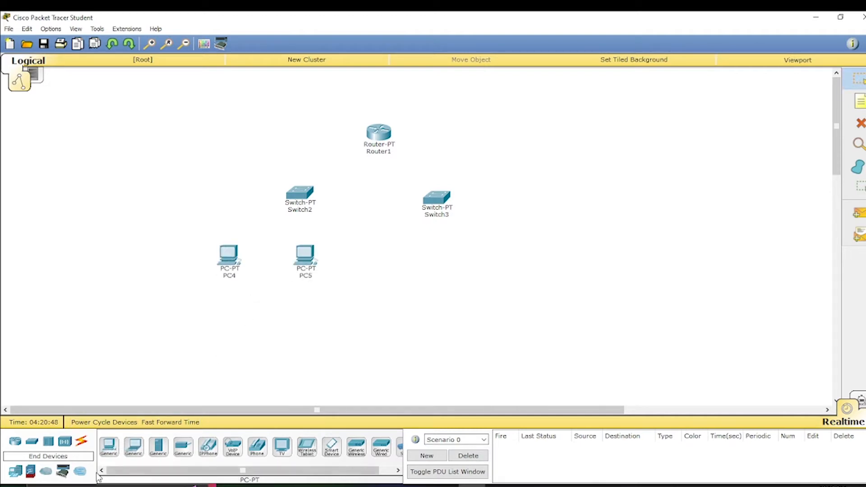
click(108, 448)
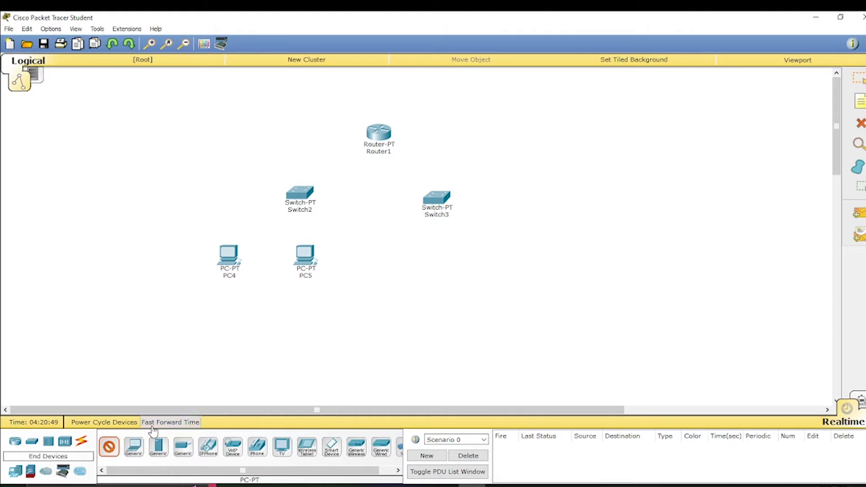
click(407, 260)
click(106, 446)
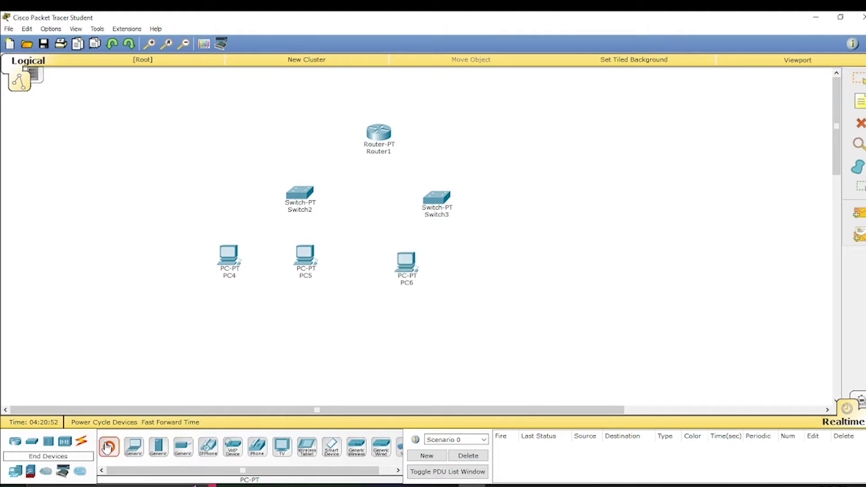
click(475, 265)
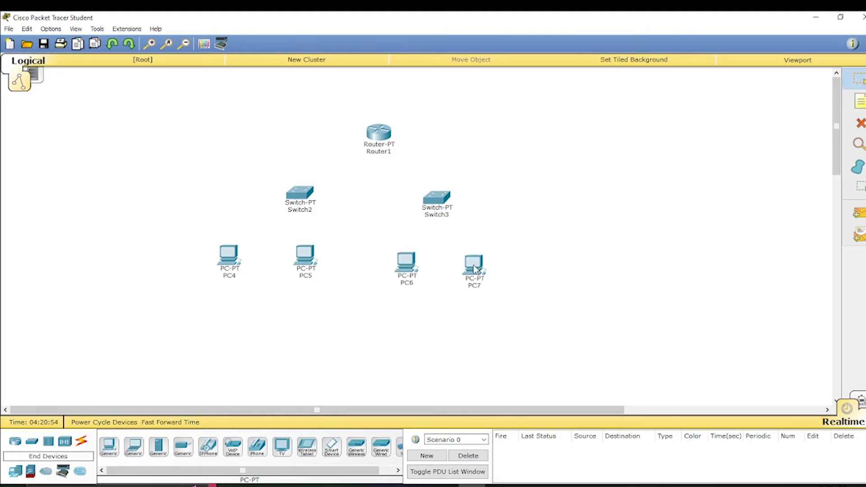
Connect PC4 and PC5 to Switch2 using the automatically chosen connection type
click(82, 441)
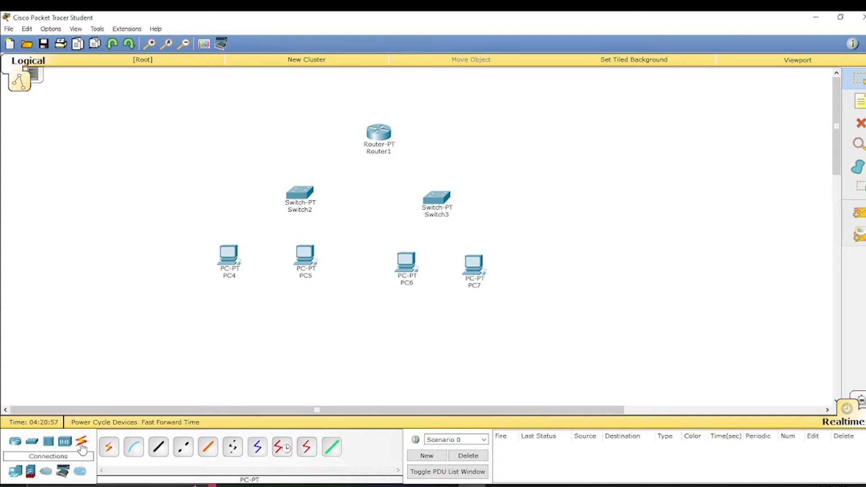
click(106, 451)
click(232, 251)
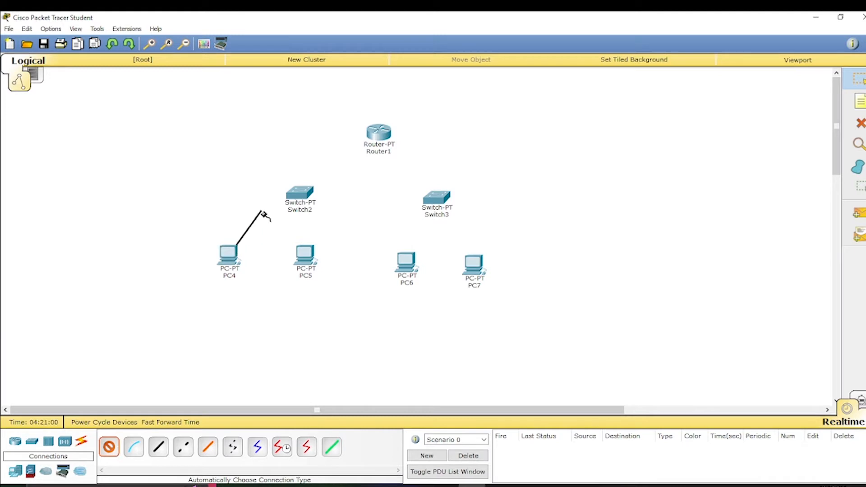
click(299, 194)
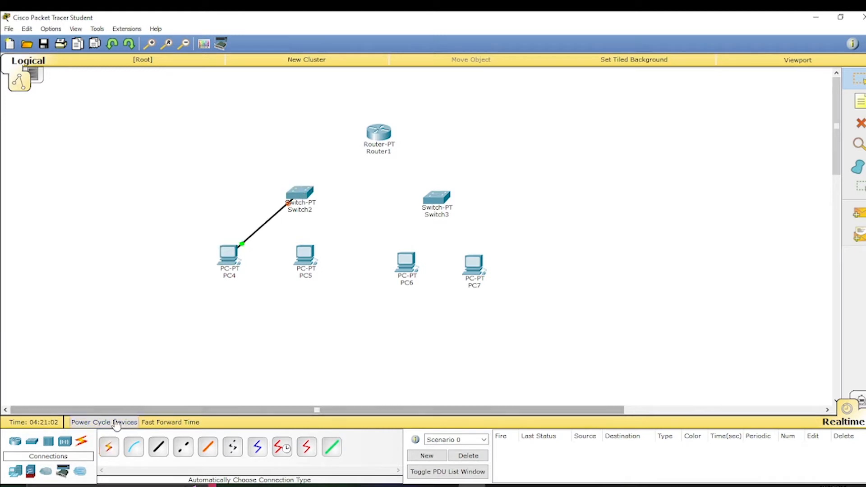
click(108, 446)
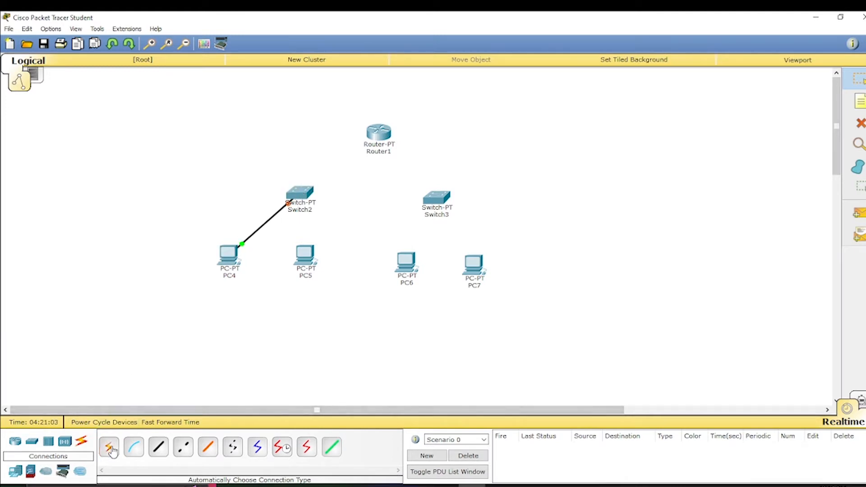
click(312, 249)
click(301, 194)
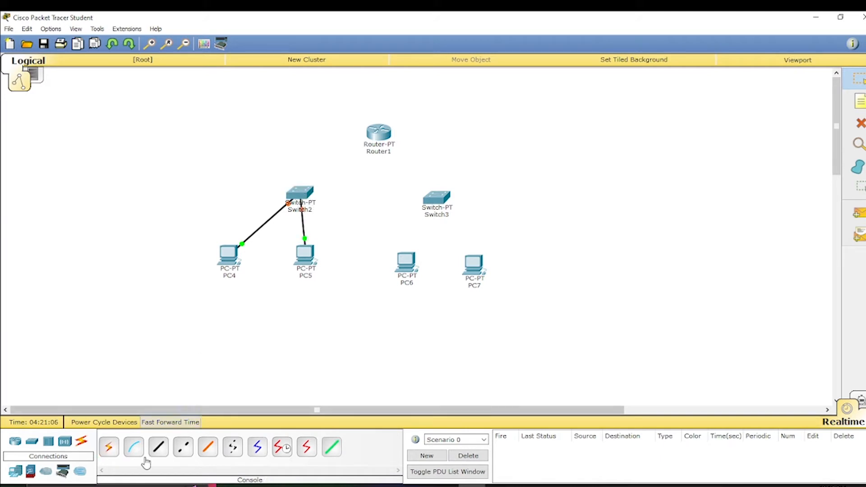
Connect PC6 and PC7 to Switch3 using the automatically chosen connection type
click(109, 447)
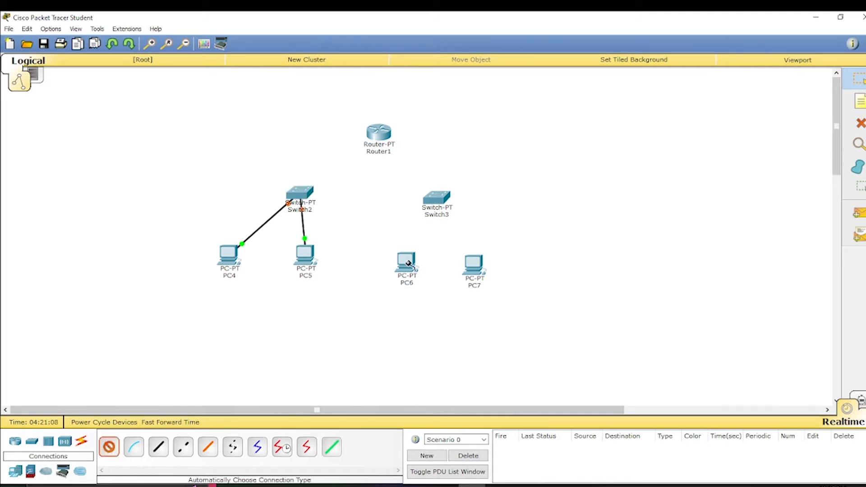
click(409, 260)
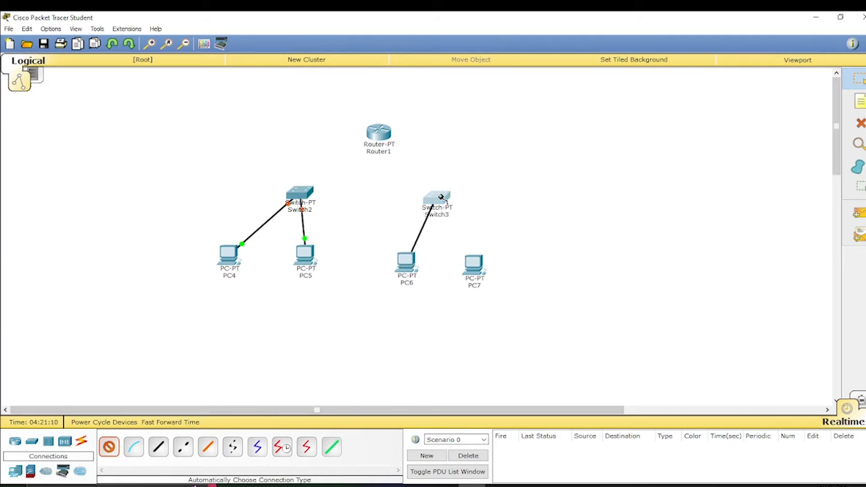
click(438, 200)
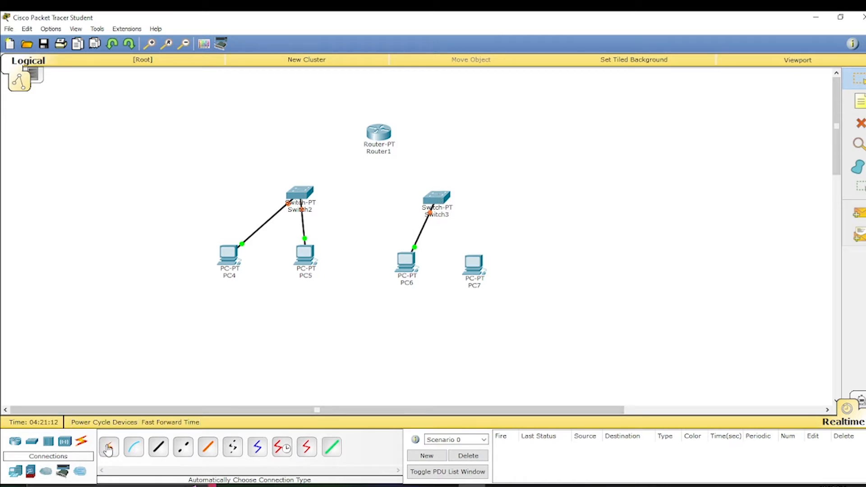
click(110, 446)
click(474, 264)
click(446, 203)
Link Switch2 and Switch3 to Router1 with automatically chosen cables
click(110, 447)
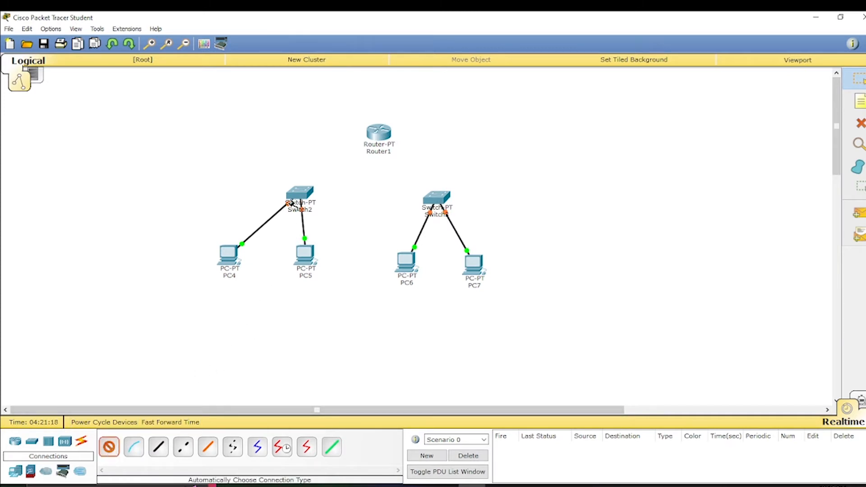
click(298, 191)
click(378, 134)
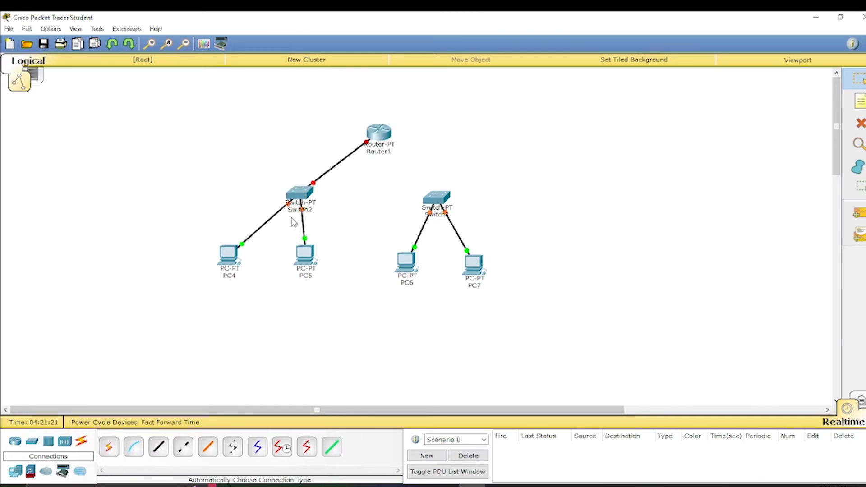
click(110, 447)
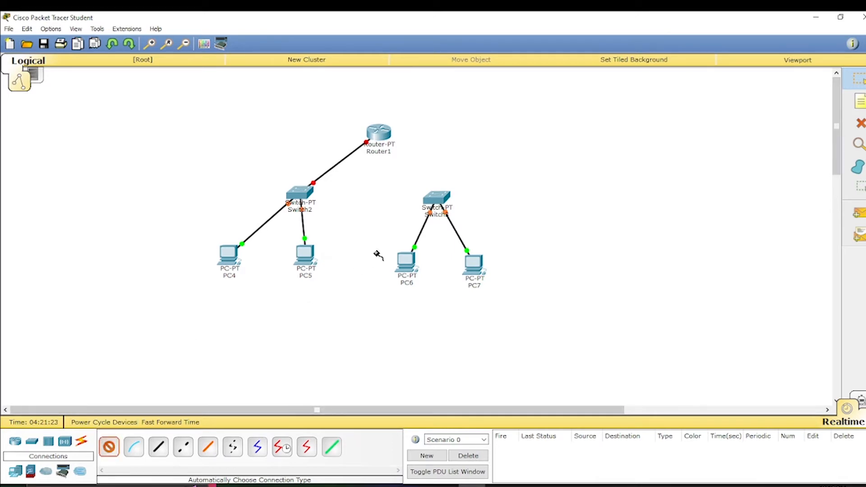
click(439, 200)
click(379, 133)
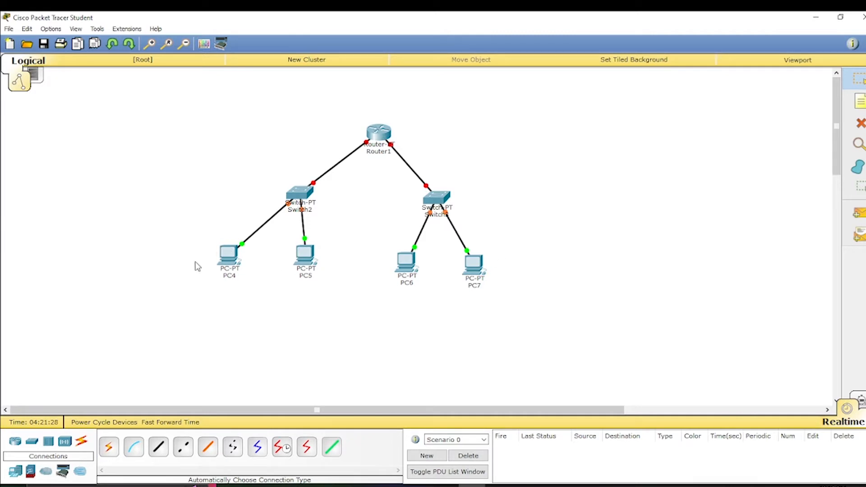
Configure PC4 with static IP address 1.1.1.1, subnet mask 255.0.0.0 and default gateway 1.0.0.1
click(229, 256)
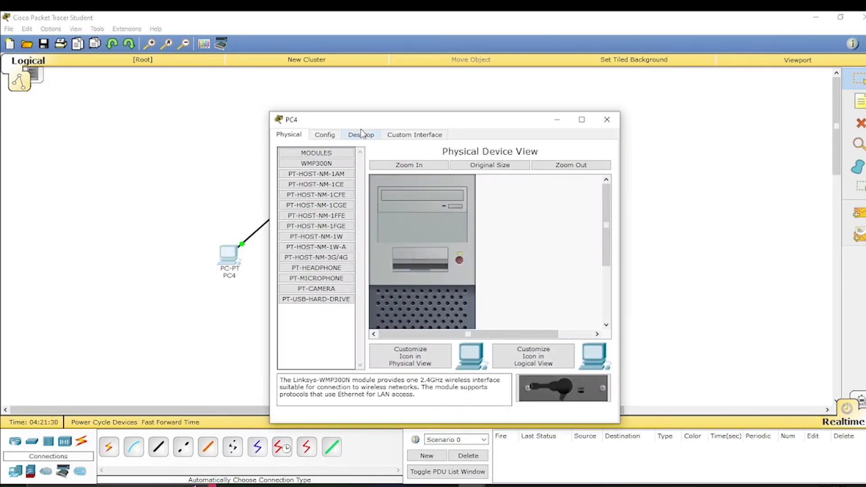
click(361, 134)
click(319, 178)
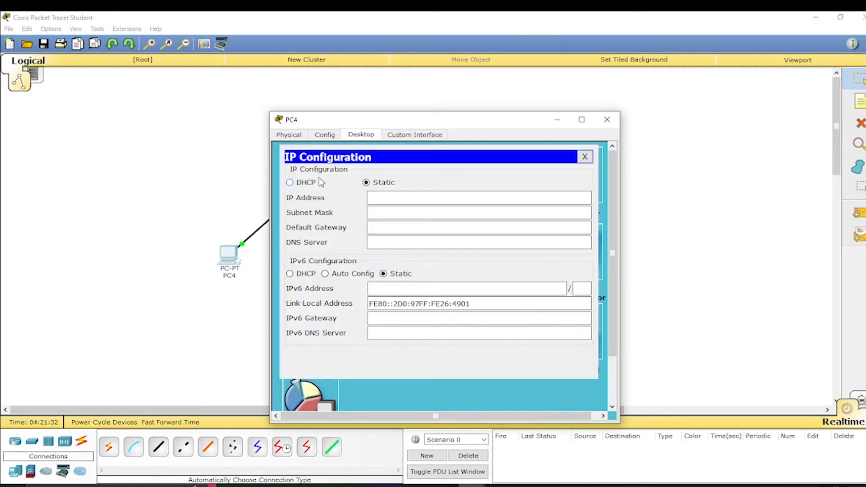
click(389, 199)
text(1.1.1.1)
click(392, 211)
click(395, 228)
text(1.0.0.1)
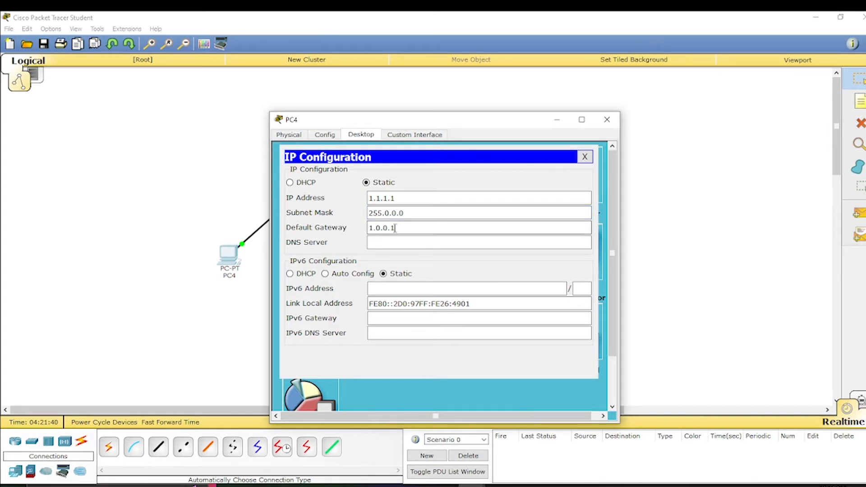
click(608, 120)
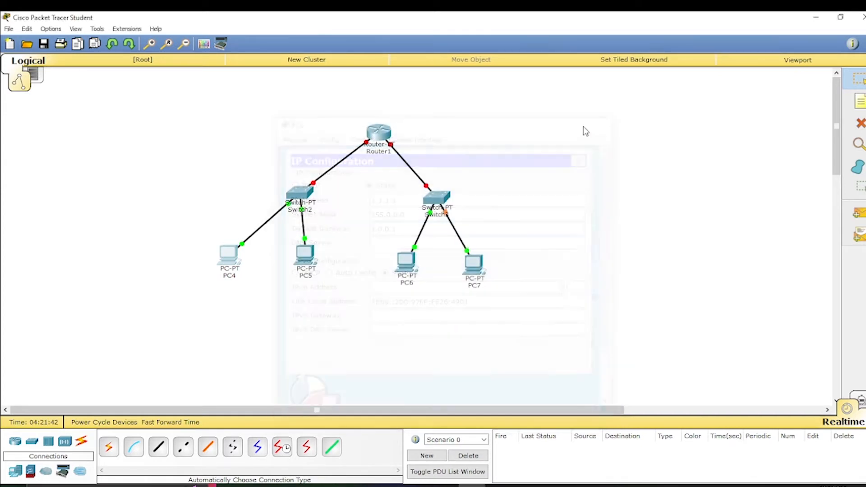
Configure PC5 with static IP address 1.1.1.2, subnet mask 255.0.0.0 and default gateway 1.0.0.1
click(307, 256)
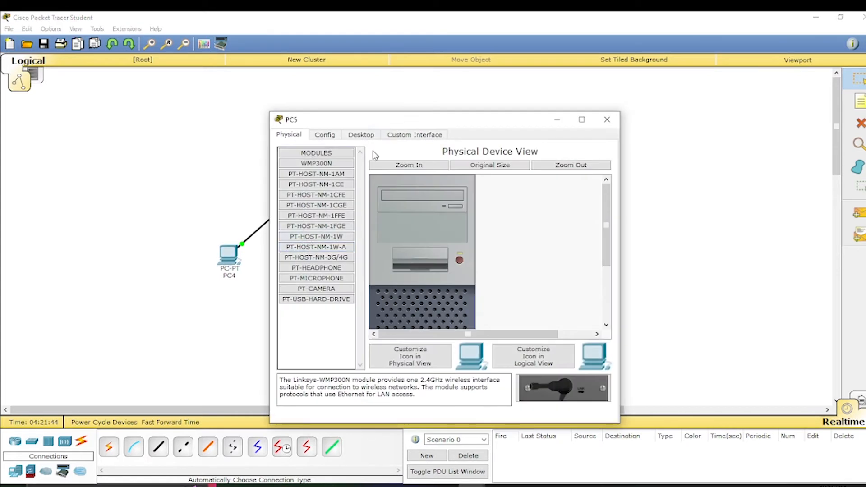
click(366, 138)
click(323, 175)
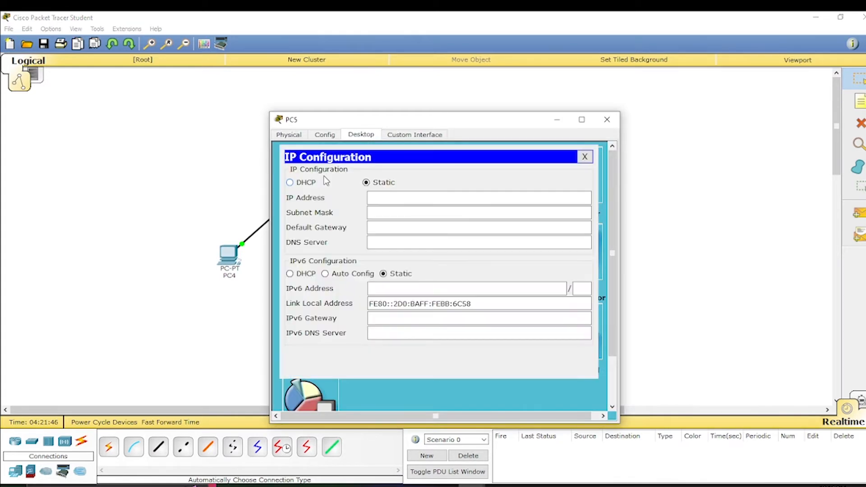
text(1.1.1.2)
click(400, 212)
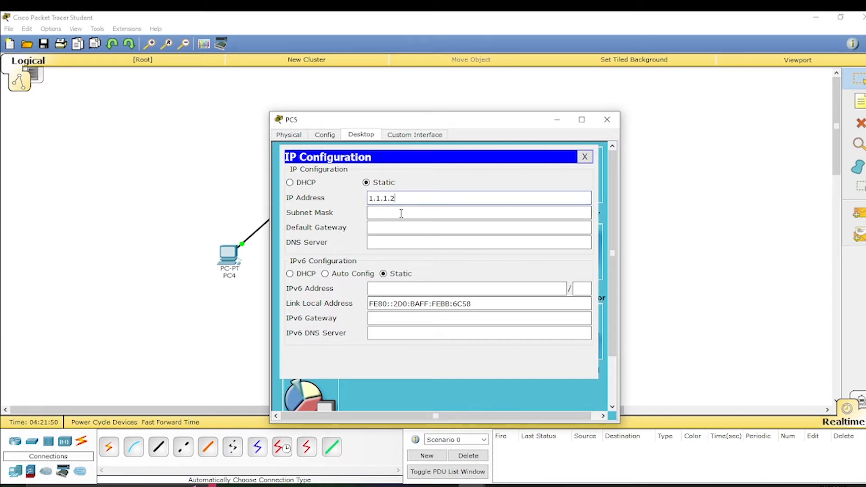
click(401, 230)
text(1.1.1)
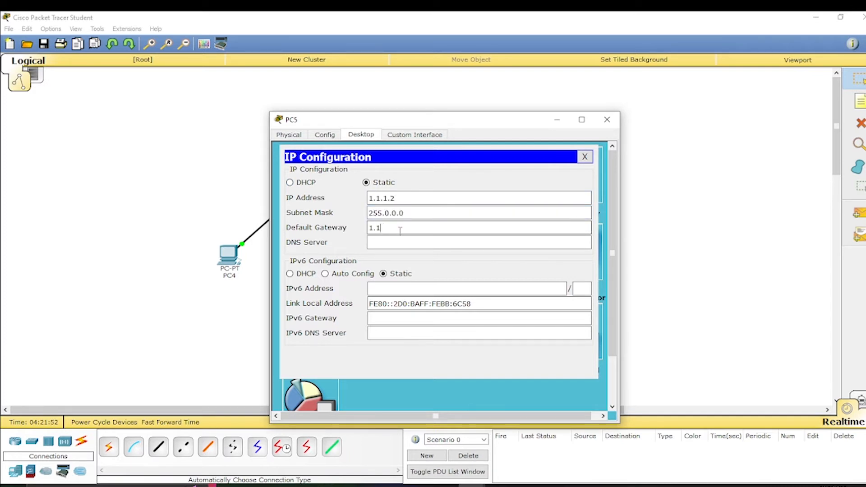
key(BackSpace)
key(BackSpace)
key(BackSpace)
text(0.0.1)
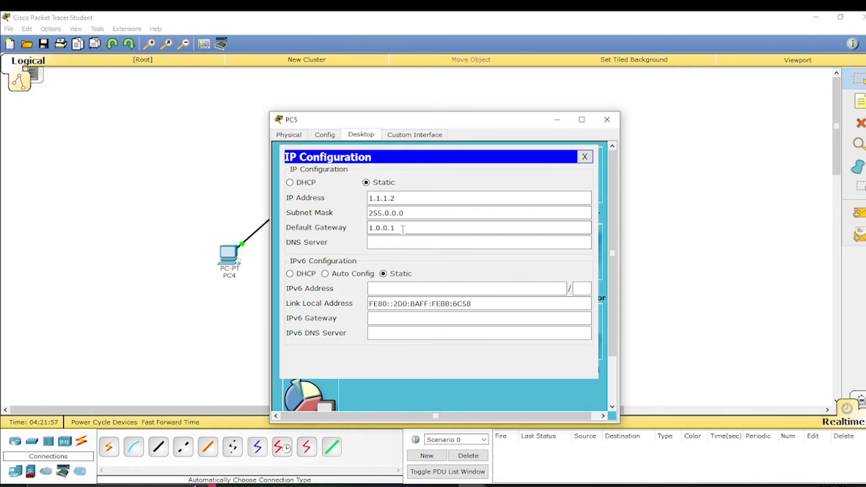
click(607, 121)
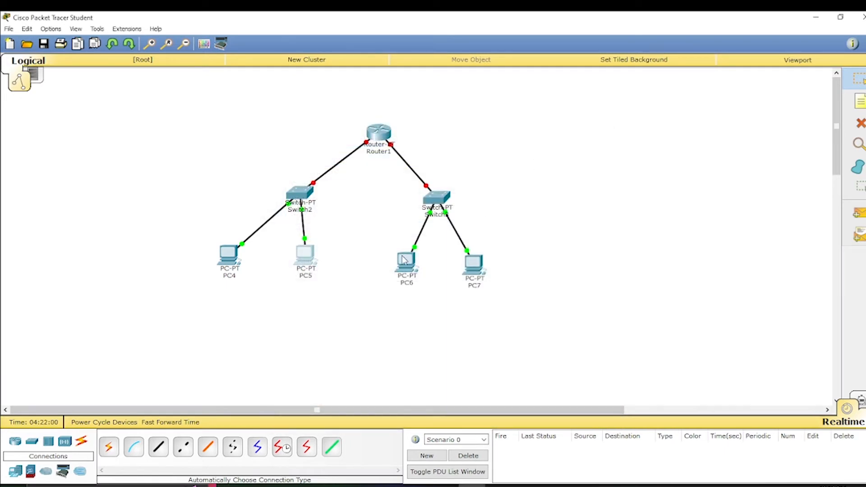
Configure PC6 with static IP address 2.2.2.1, subnet mask 255.0.0.0 and default gateway 2.0.0.2
click(405, 260)
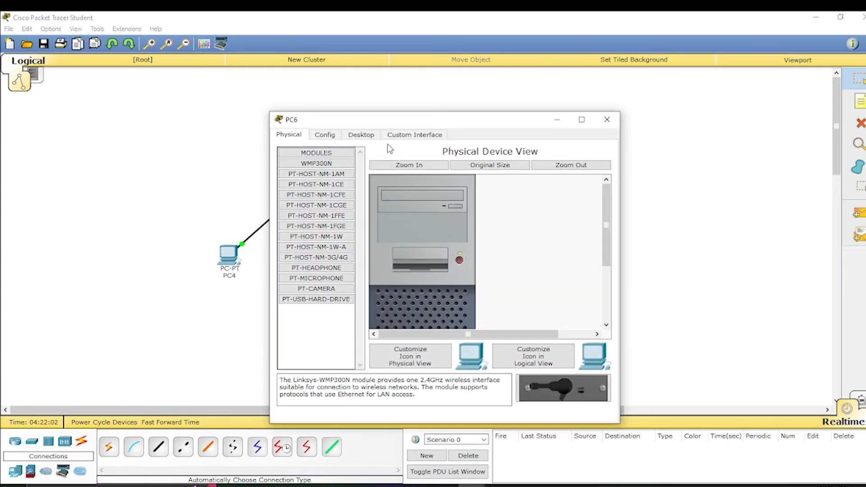
click(361, 135)
click(310, 185)
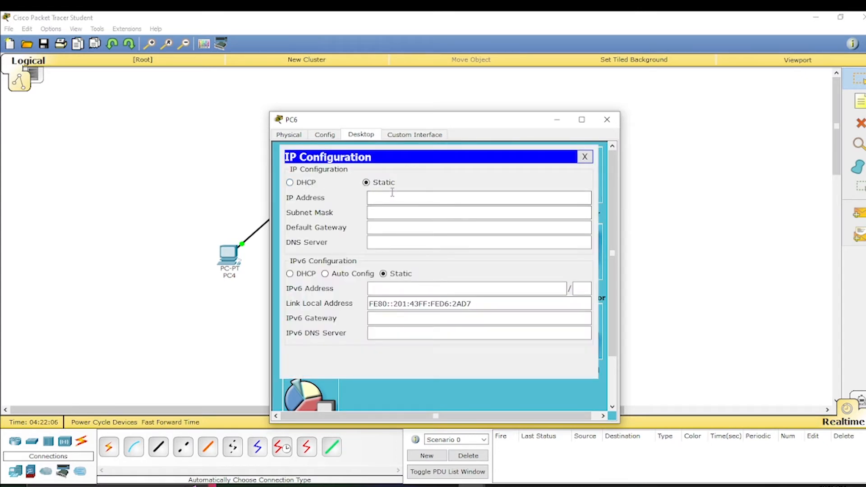
text(2.2.2.21)
click(390, 213)
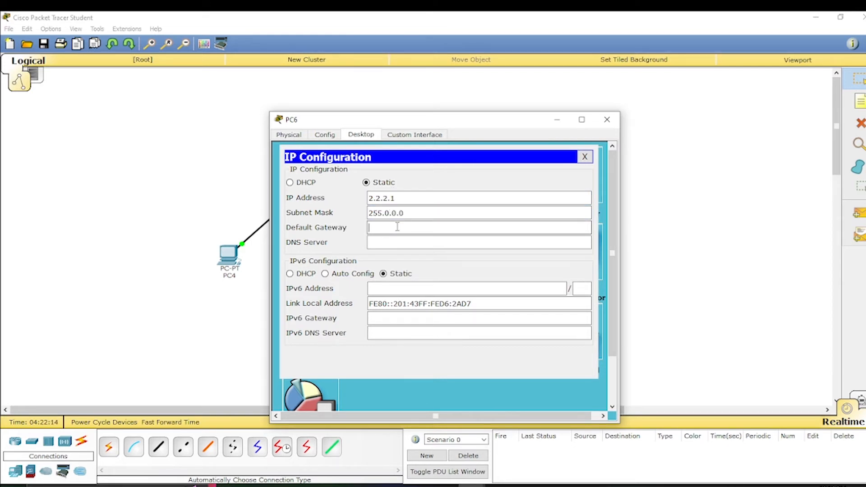
click(397, 227)
text(2.2)
key(BackSpace)
text(0.0.2)
click(608, 119)
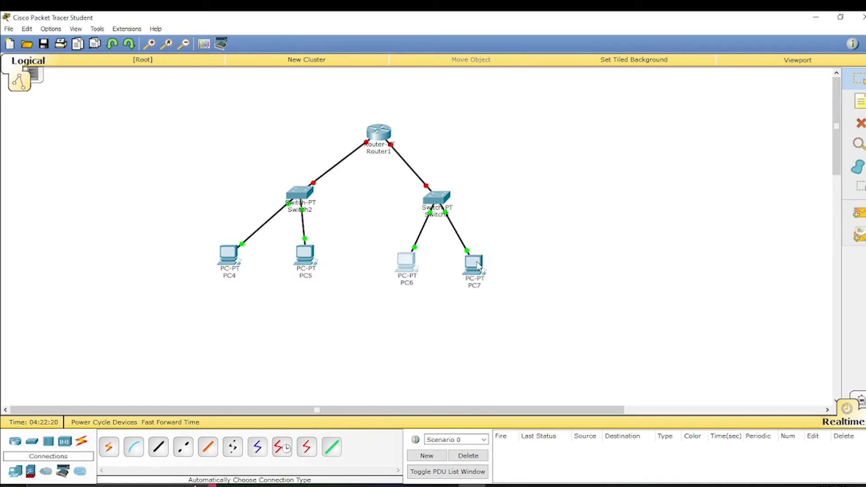
Configure PC7 with static IP address 2.2.2.2, subnet mask 255.0.0.0 and default gateway 2.0.0.2
click(479, 266)
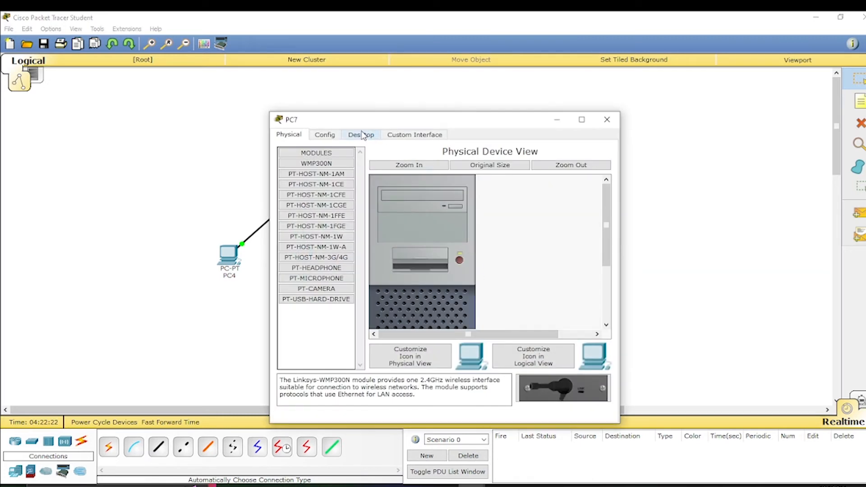
click(362, 135)
click(318, 169)
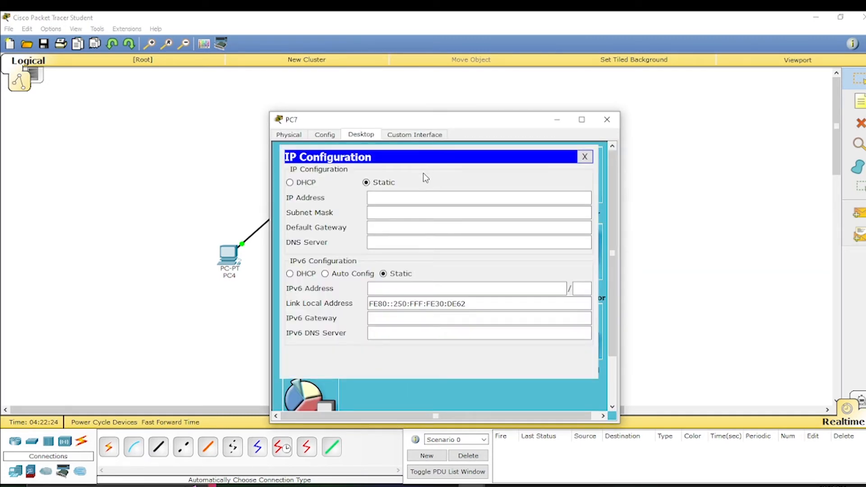
click(407, 199)
text(2.2.2.2)
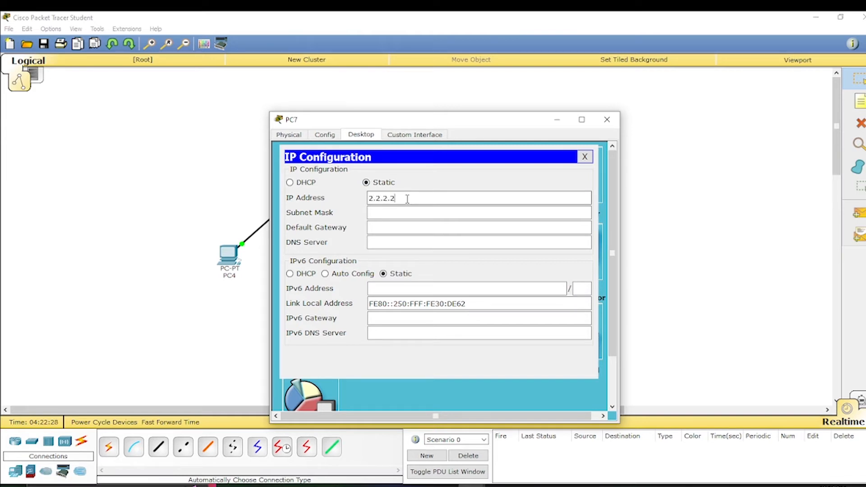
click(407, 213)
click(406, 226)
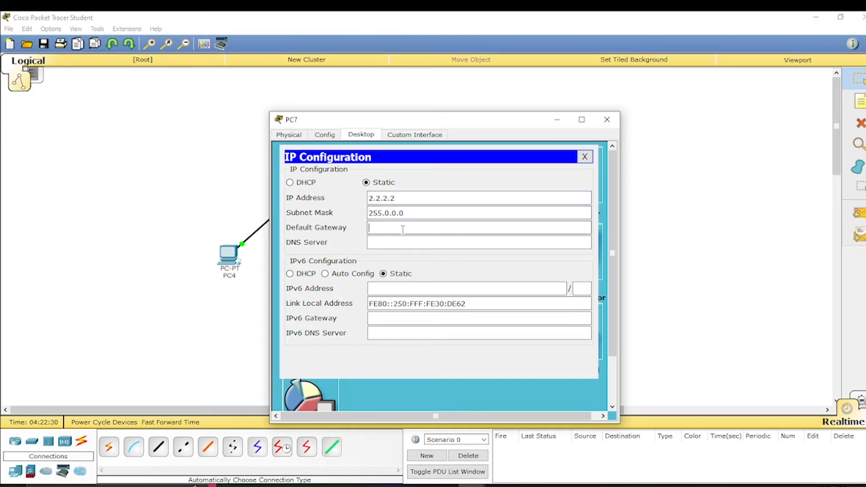
text(2.0.0.2)
click(607, 120)
Decline the initial configuration dialog on Router1's command line and enter global configuration mode with en and config t
click(387, 136)
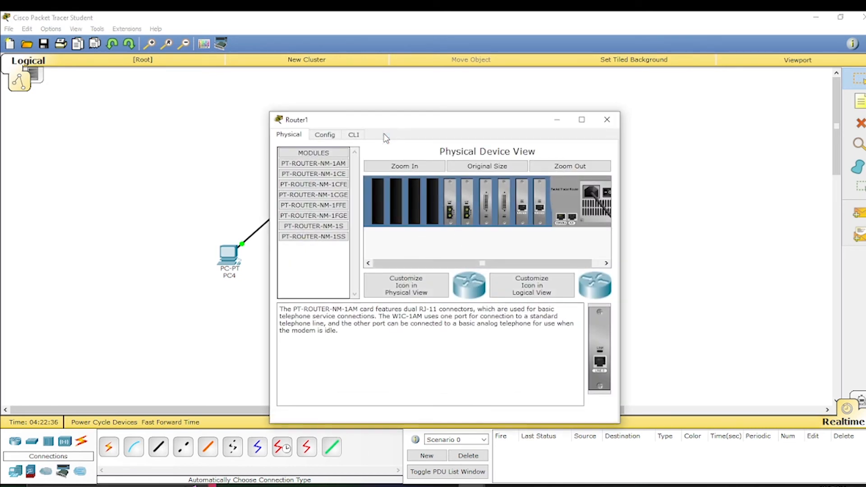
click(354, 135)
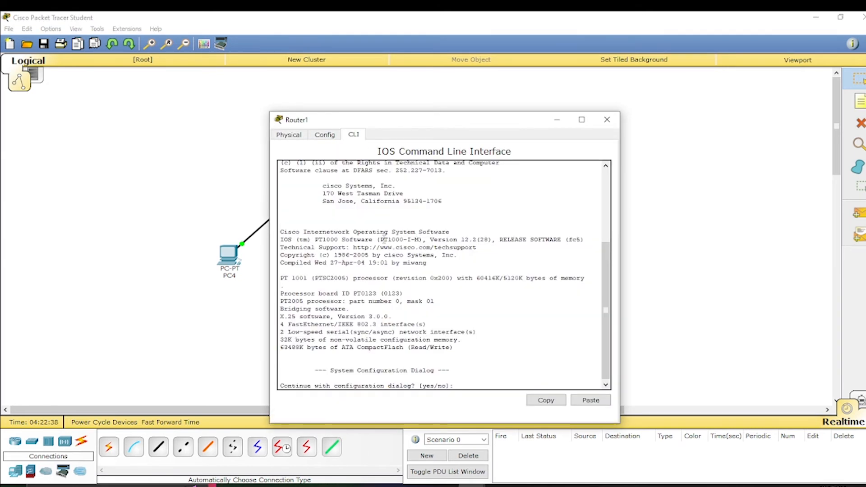
text(no)
key(Return)
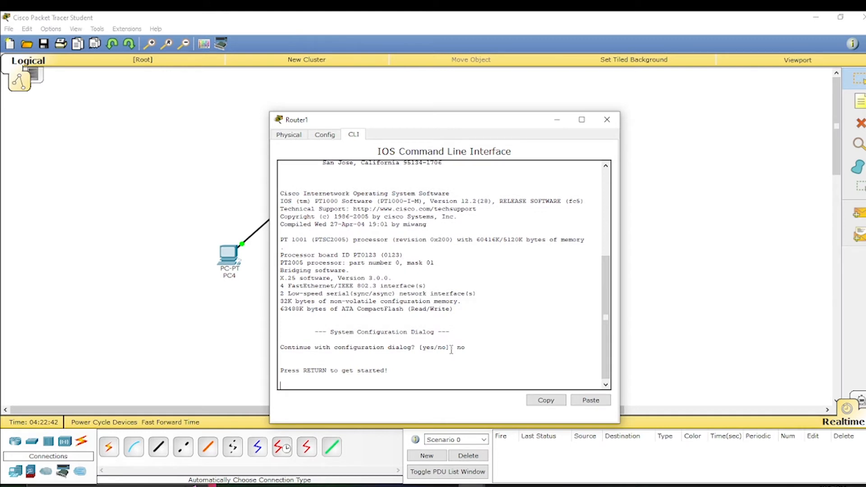
key(Return)
text(er>en)
key(Return)
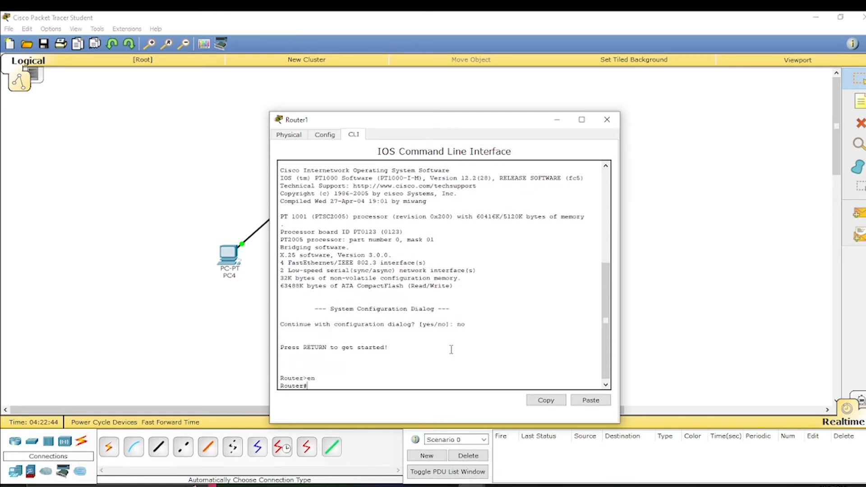
text(config t)
key(Return)
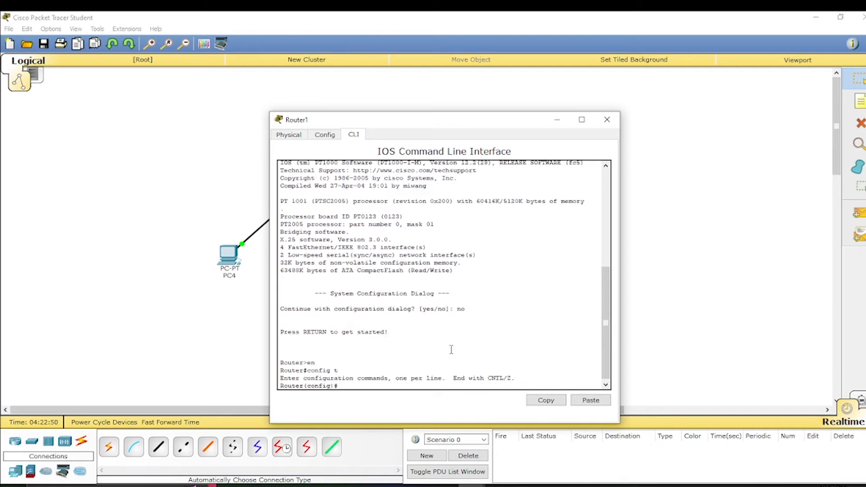
Assign IP address 1.0.0.1 with mask 255.0.0.0 to Router1's interface fa 0/0, enable it with no shutdown and exit interface configuration
text(interf)
text(ace fa 0/0)
key(Return)
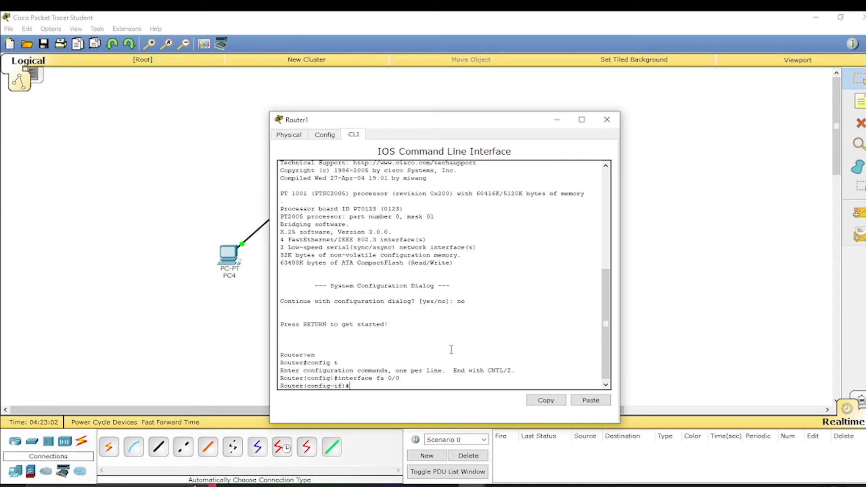
text(ip address 1.0.0.1 255.0.0.0)
key(Return)
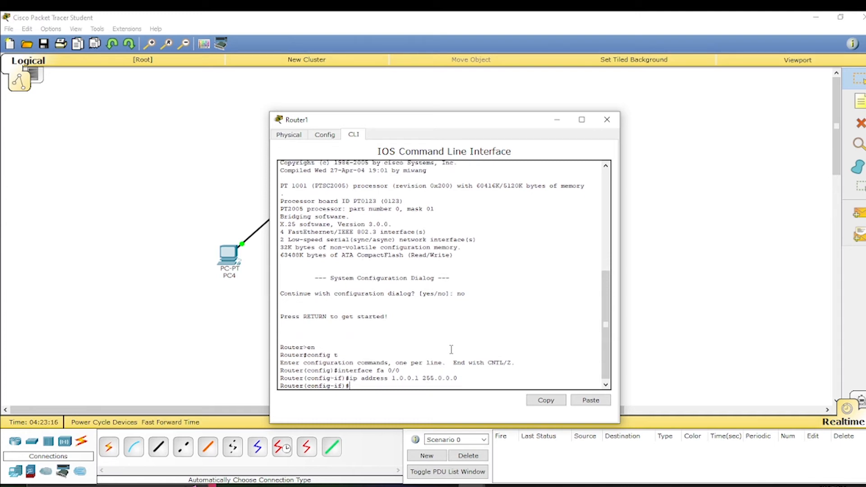
text(no shutdown)
key(Return)
key(Return)
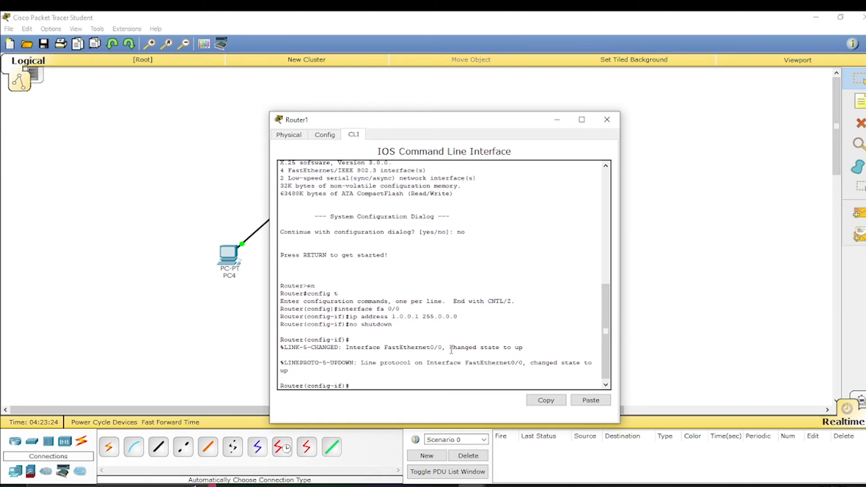
text(exit)
key(Return)
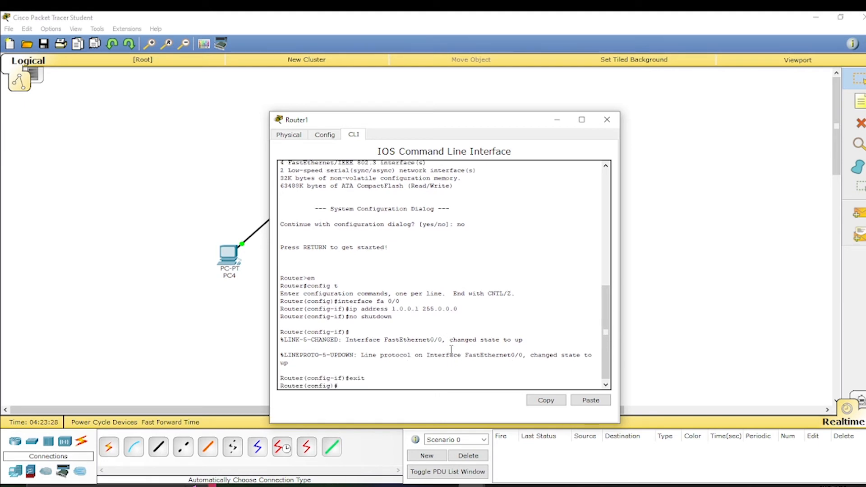
Assign IP address 2.0.0.2 with mask 255.0.0.0 to Router1's interface fa 1/0 and enable it with no shutdown
text(interface fa 1/0)
key(Return)
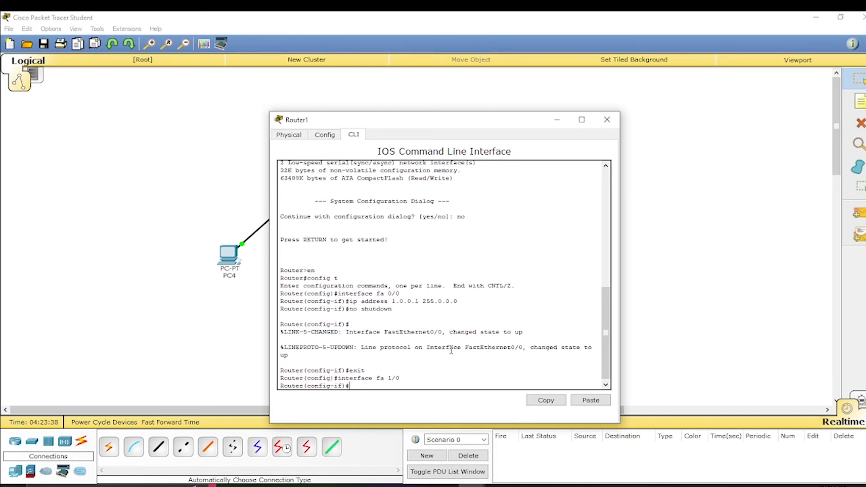
text(ip address 2.0.0.2 255.0.0.0)
key(Return)
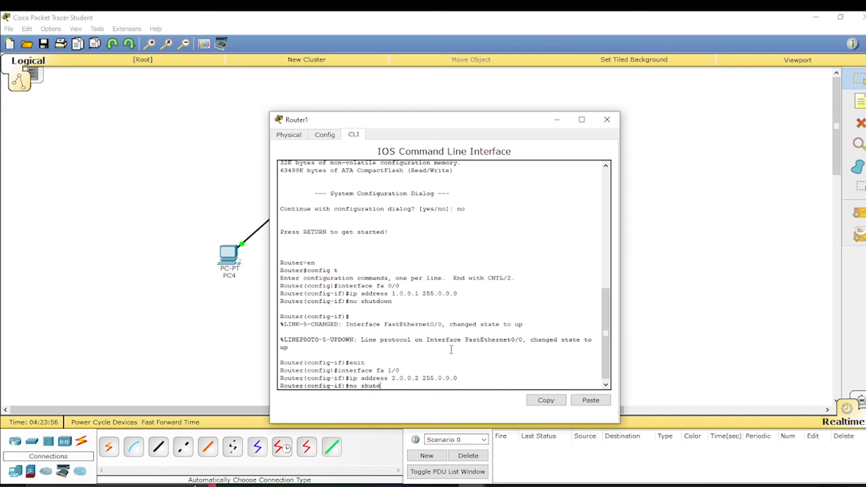
key(Return)
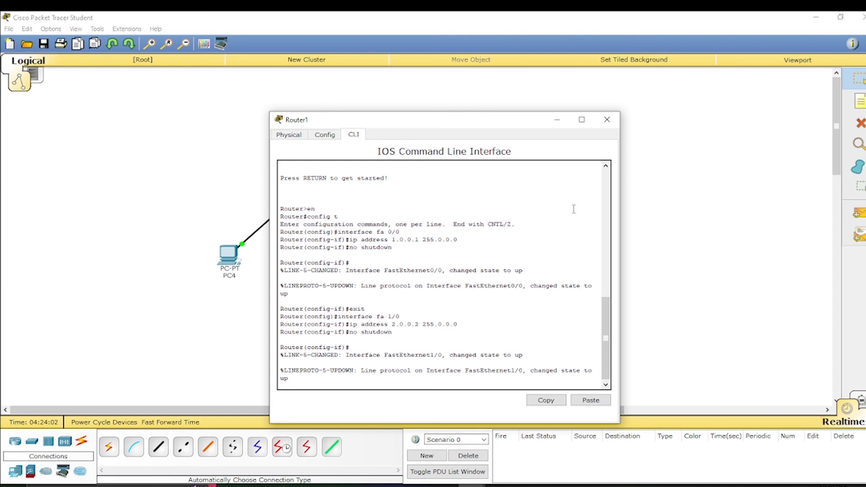
click(608, 120)
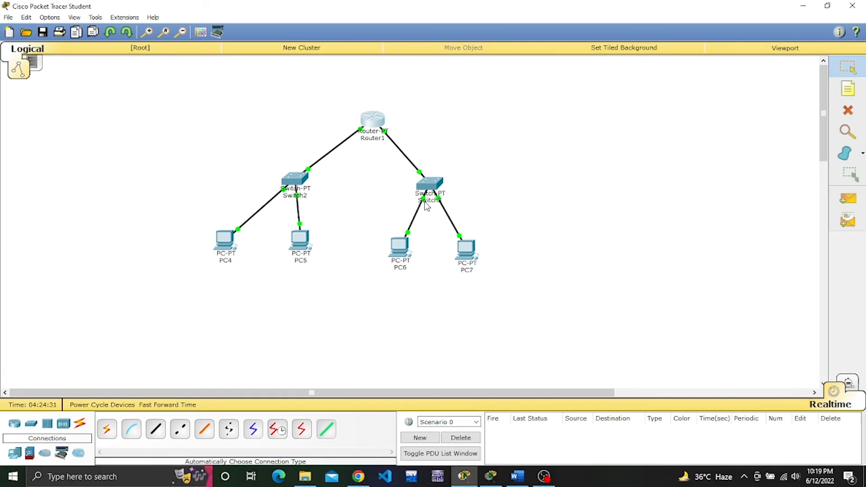
Test connectivity between the two networks by sending a simple PDU from PC5 to PC6 twice
click(848, 199)
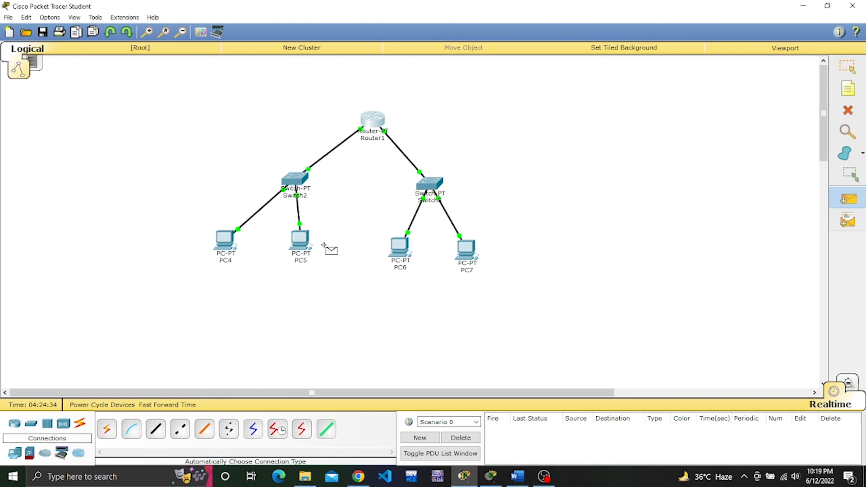
click(302, 240)
click(396, 246)
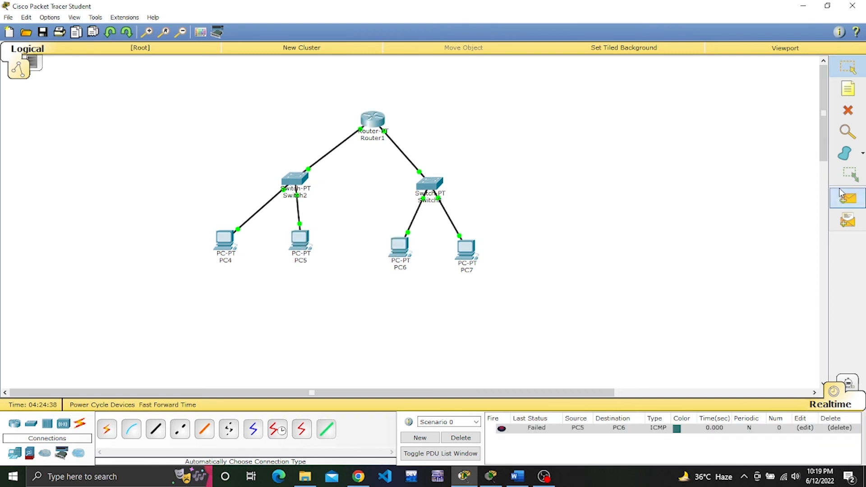
click(849, 200)
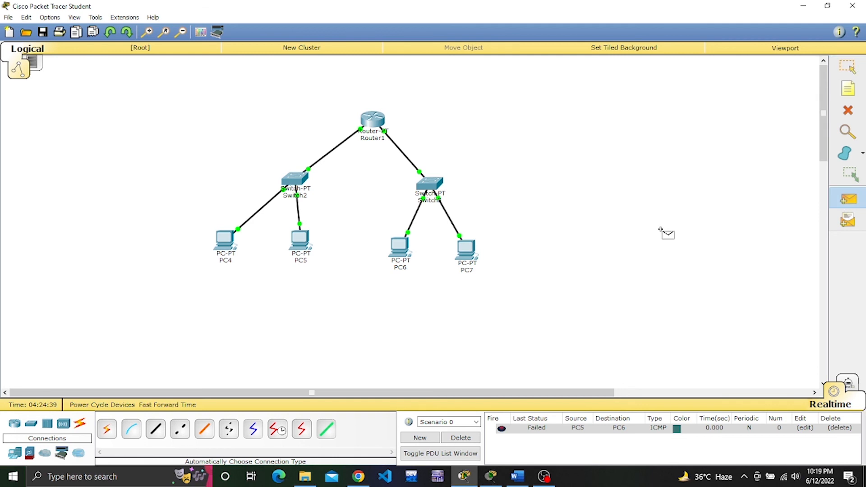
click(298, 239)
click(400, 247)
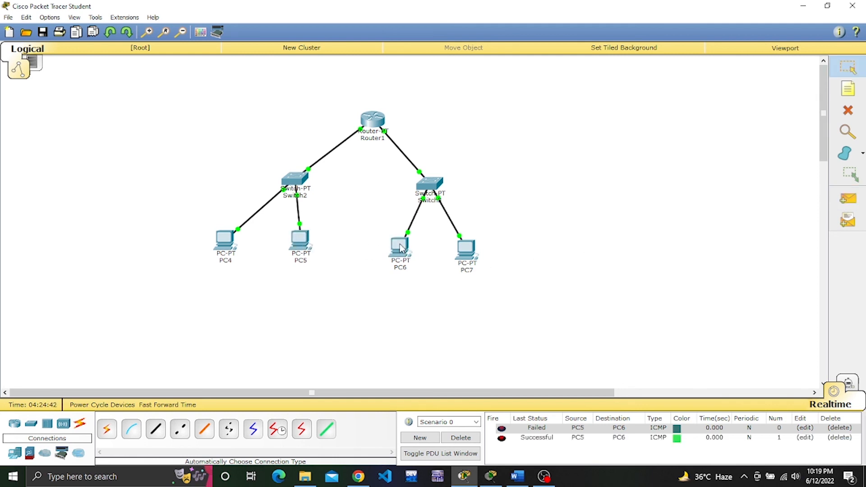